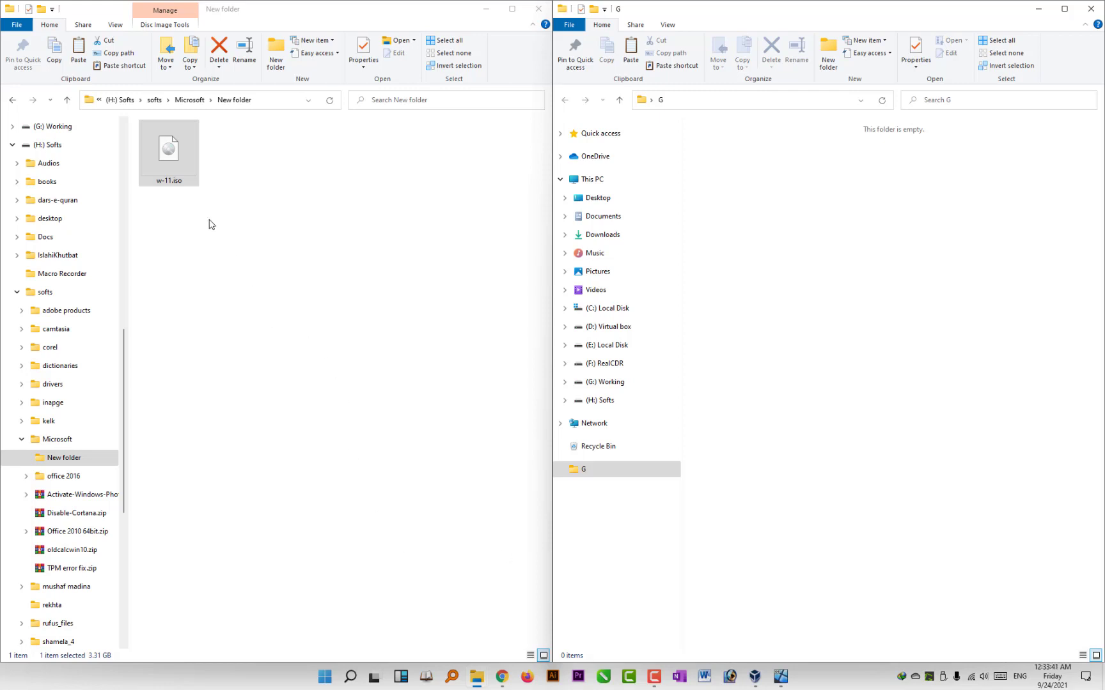
Select w-11.iso in File Explorer and bring up its context menu.
left_click(191, 173)
right_click(191, 174)
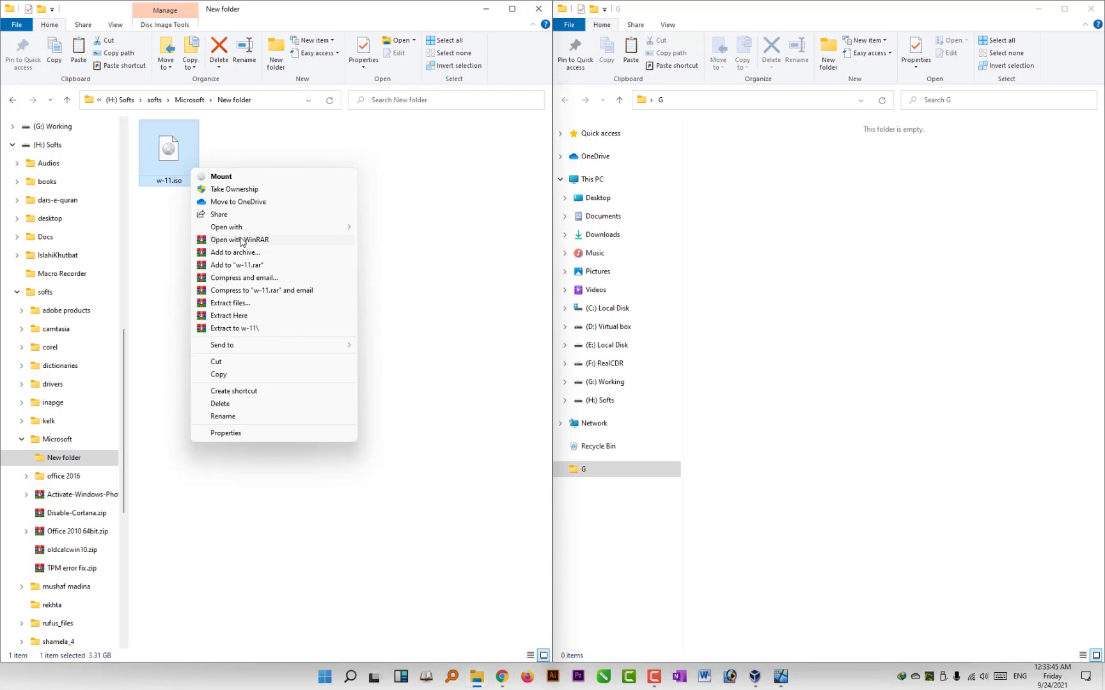
Open w-11.iso in WinRAR, snap it left, and copy all its setup files into folder G.
left_click(256, 241)
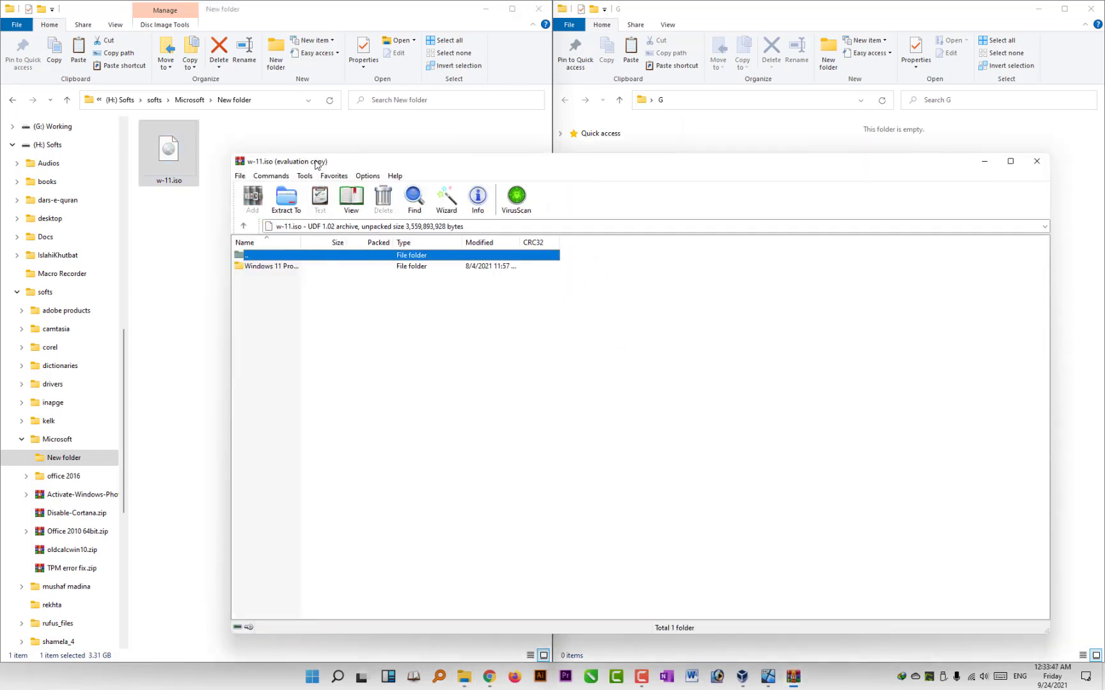
mouse_move(300, 164)
left_mouse_down()
mouse_move(76, 228)
mouse_move(0, 226)
left_mouse_up()
key("Down")
key("Return")
left_click_drag(22, 268, 26, 117)
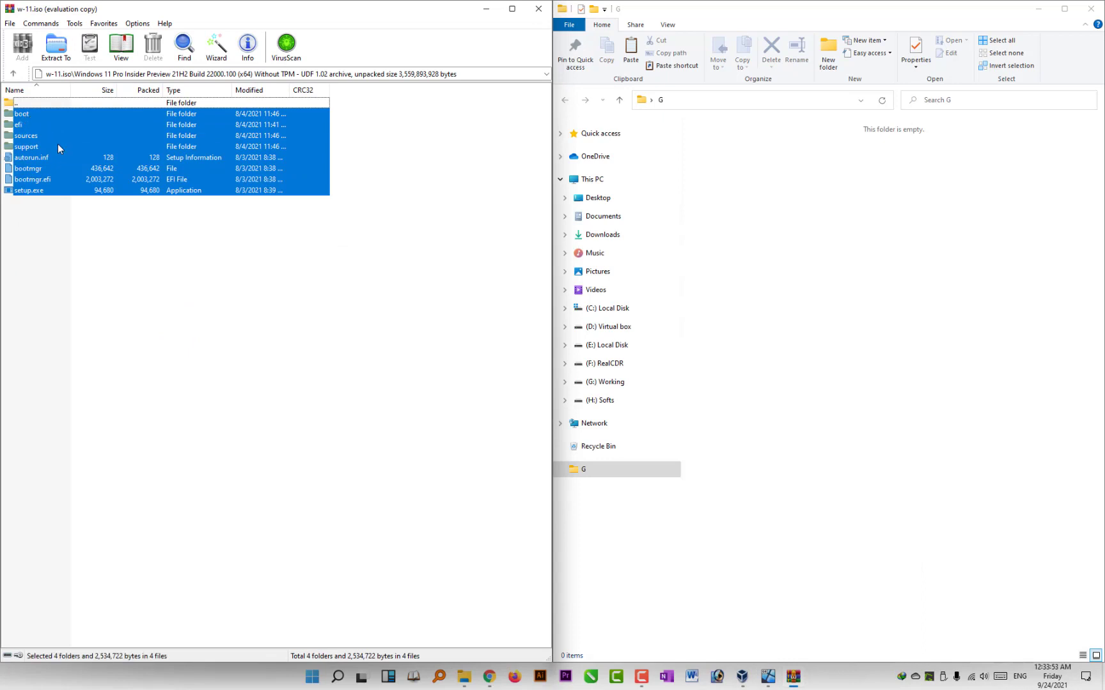
mouse_move(52, 164)
left_mouse_down()
mouse_move(730, 319)
mouse_move(761, 285)
left_mouse_up()
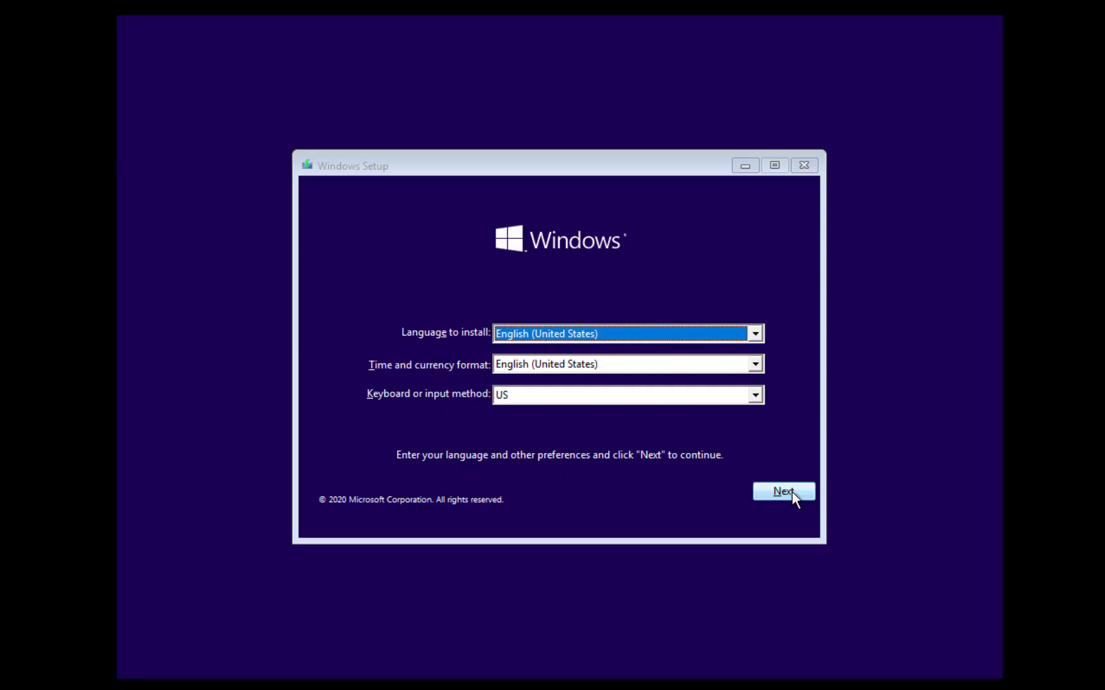
Accept the default language settings and begin the Windows 11 installation.
left_click(792, 492)
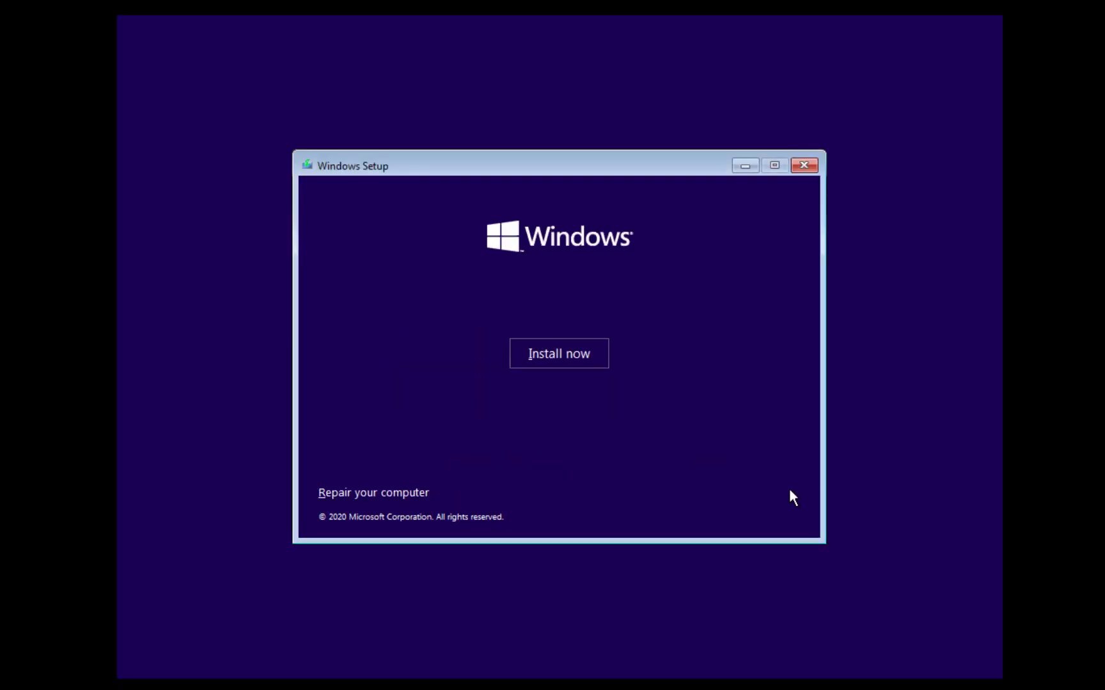
left_click(536, 353)
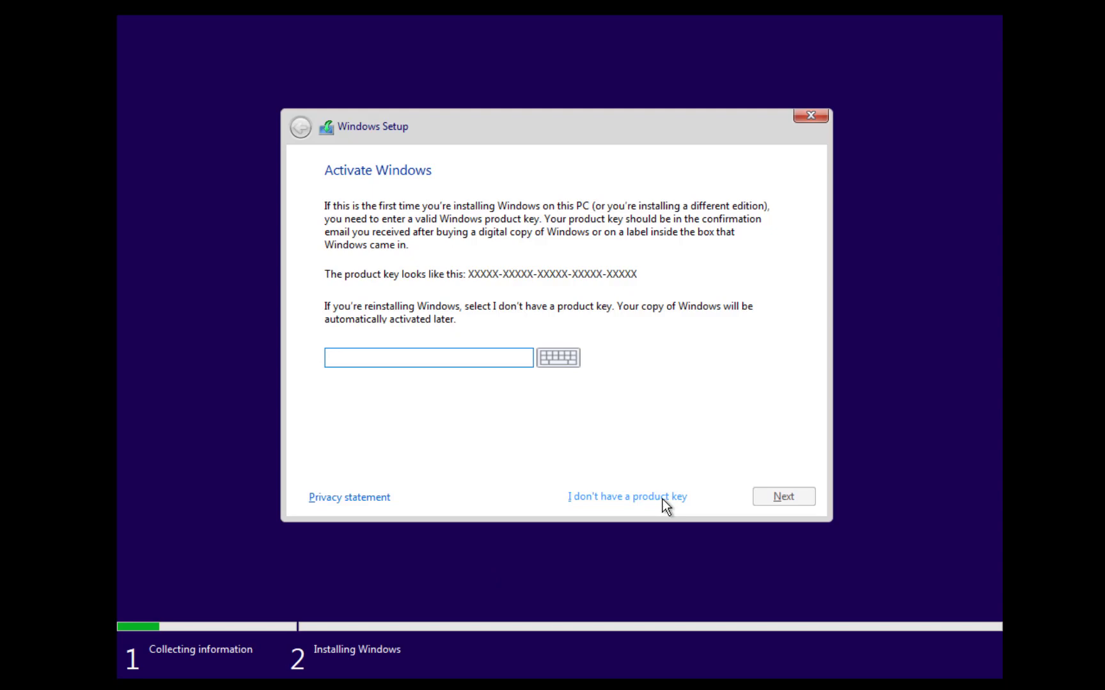
Skip the product key, choose Windows 11 Pro N, and accept the license terms.
left_click(663, 499)
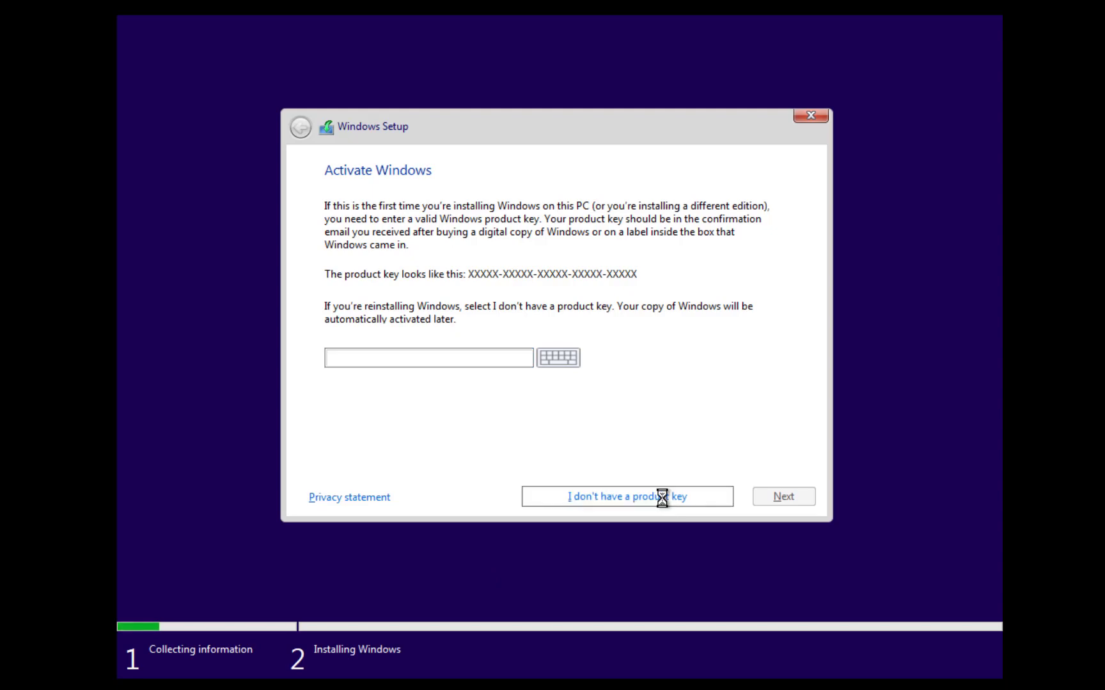
left_click(494, 247)
left_click(760, 497)
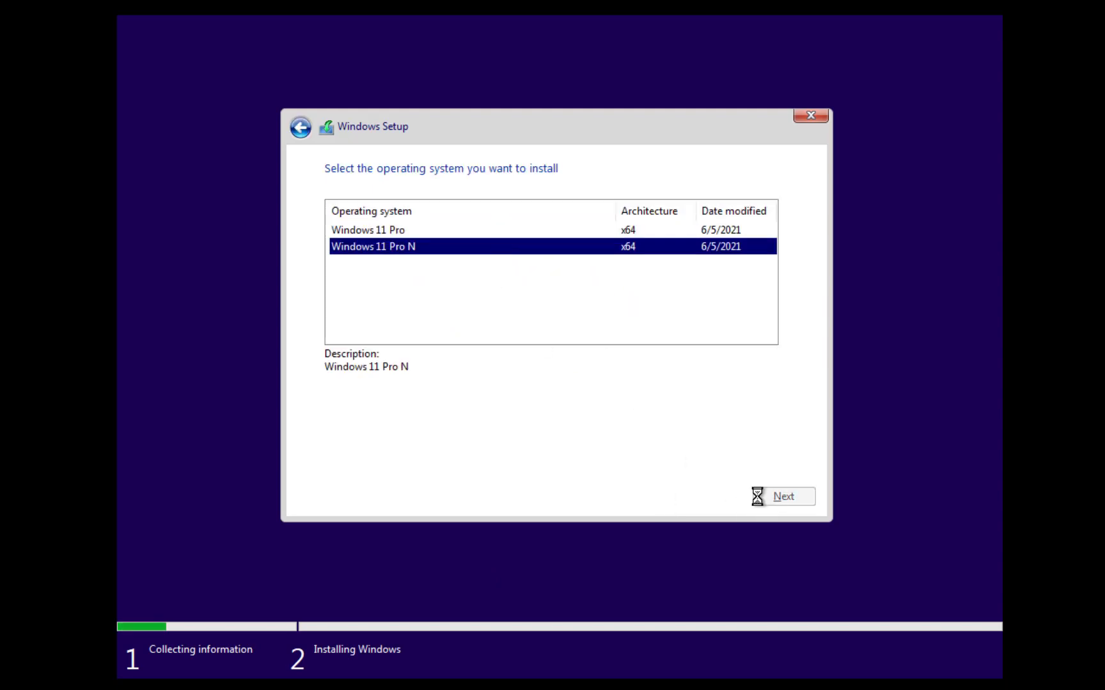
left_click(329, 456)
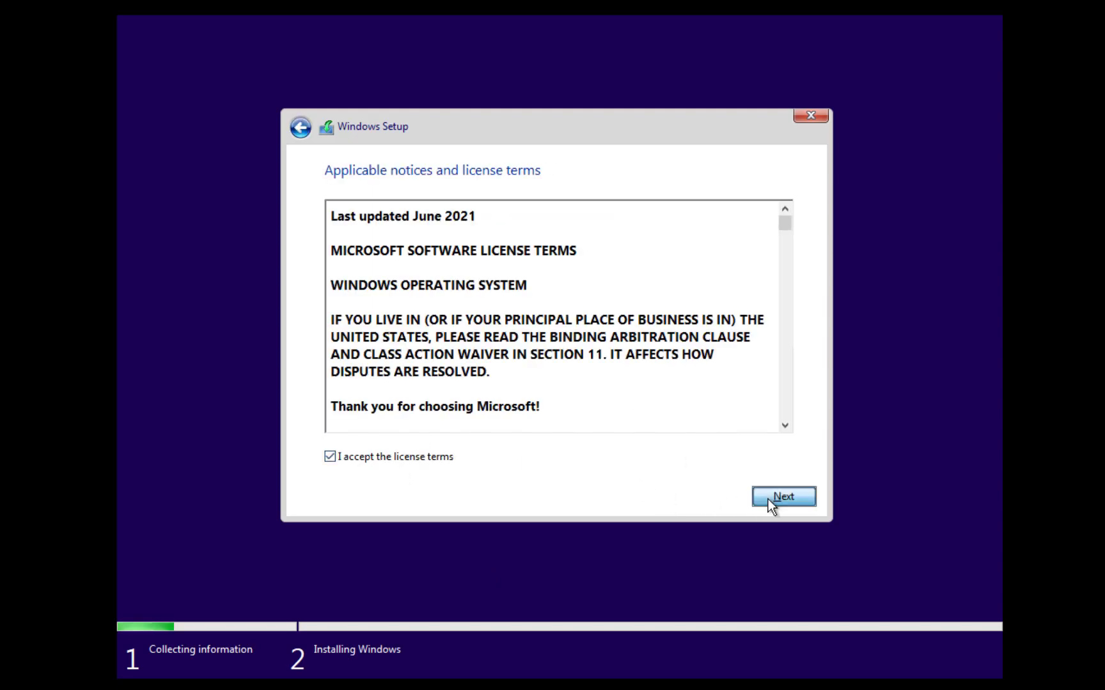
left_click(777, 500)
Choose a custom install, format Drive 0 Partition 2, and install Windows there.
left_click(646, 320)
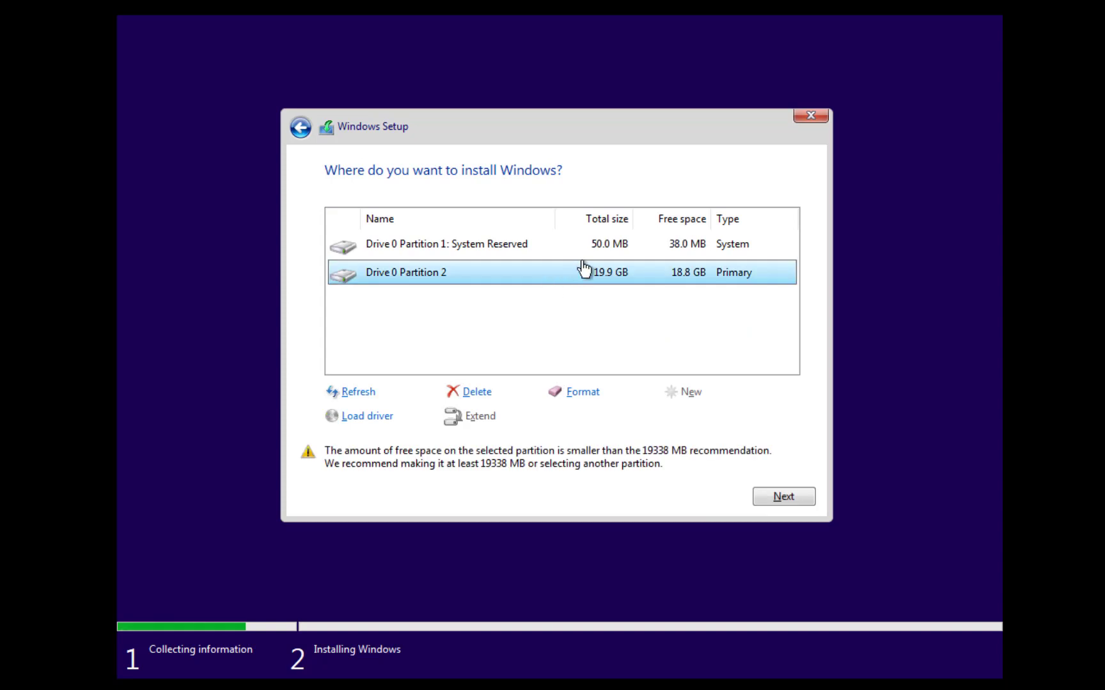
left_click(588, 394)
left_click(798, 495)
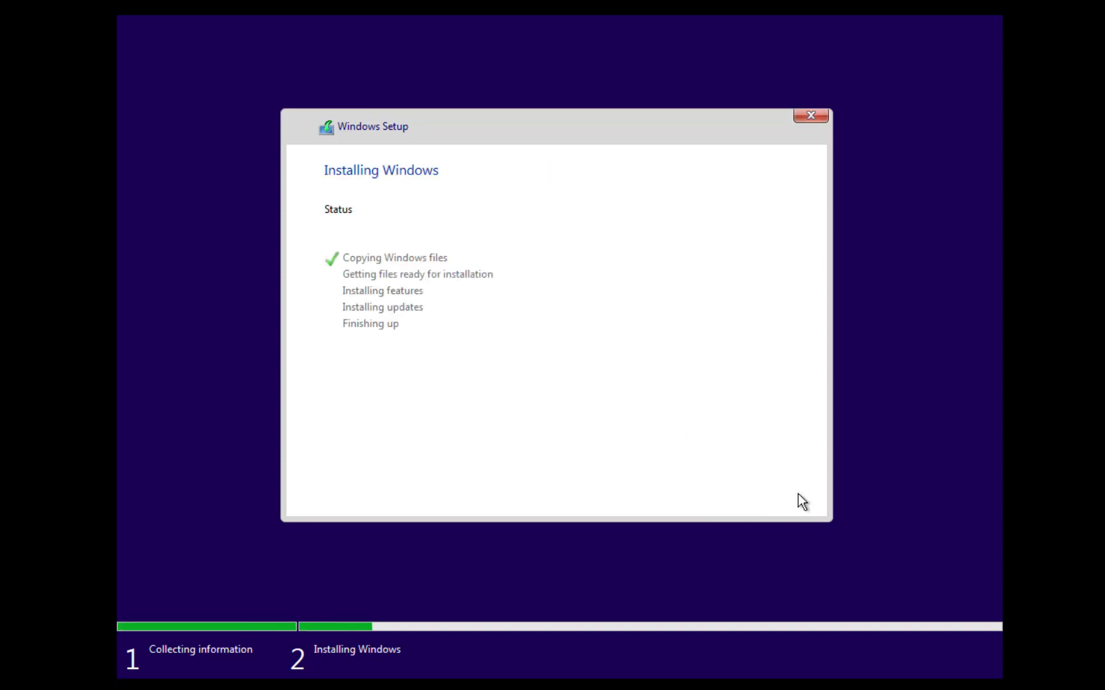